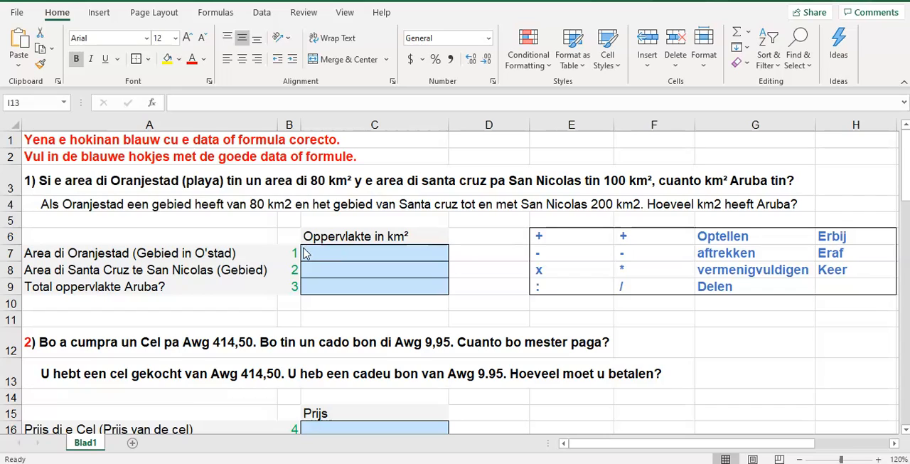
Enter 80 as the area of Oranjestad in cell C7.
{"action": "left_click", "coordinate": [343, 253]}
{"action": "type", "text": "80"}
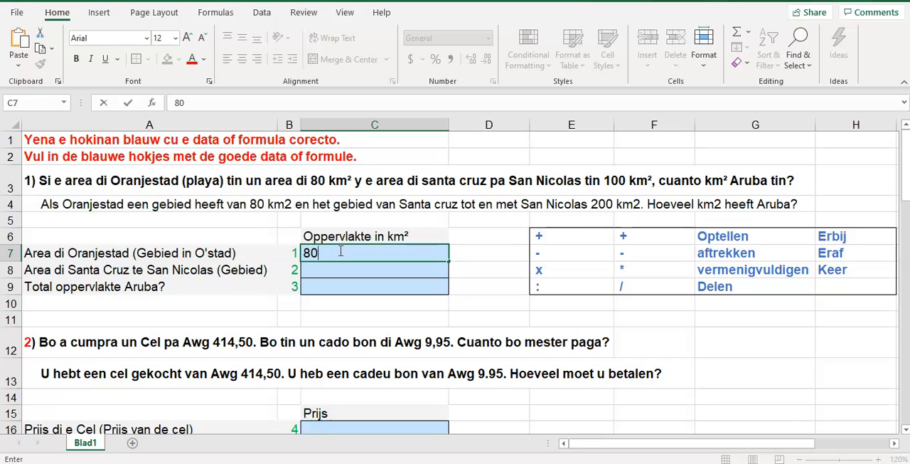
{"action": "key", "text": "Return"}
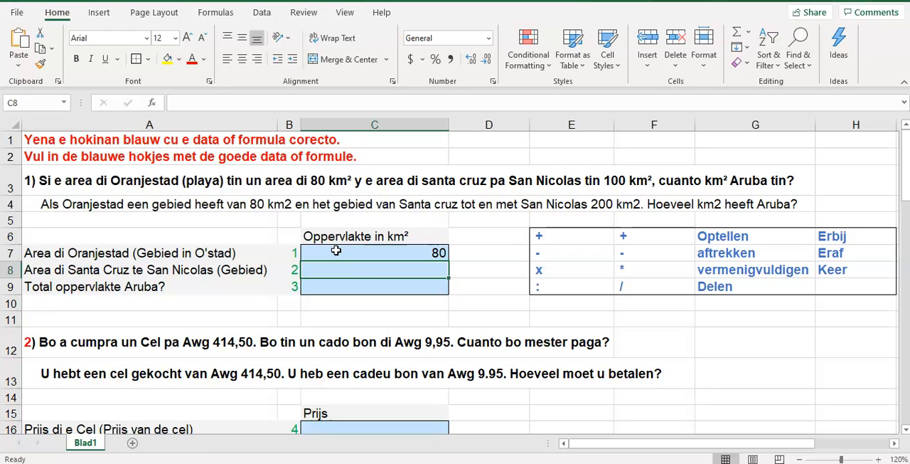
Rewrite the Oranjestad area in C7 as 80,00 with a decimal comma.
{"action": "double_click", "coordinate": [417, 250]}
{"action": "double_click", "coordinate": [420, 250]}
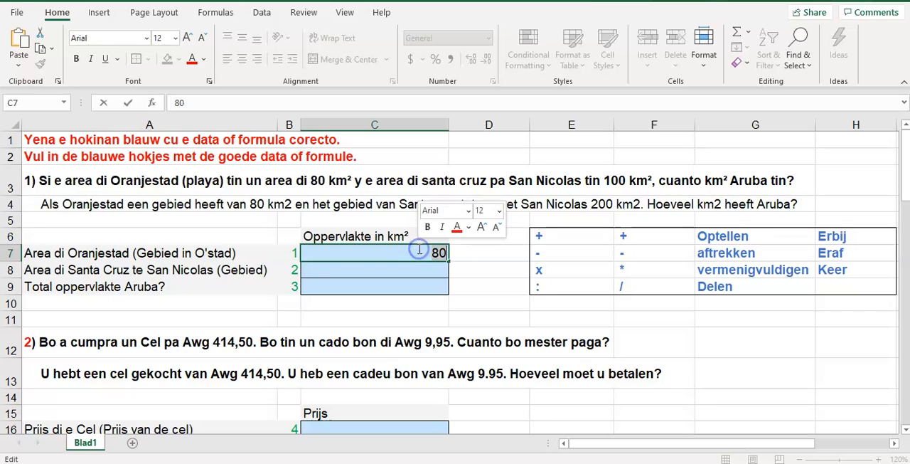
{"action": "type", "text": "809"}
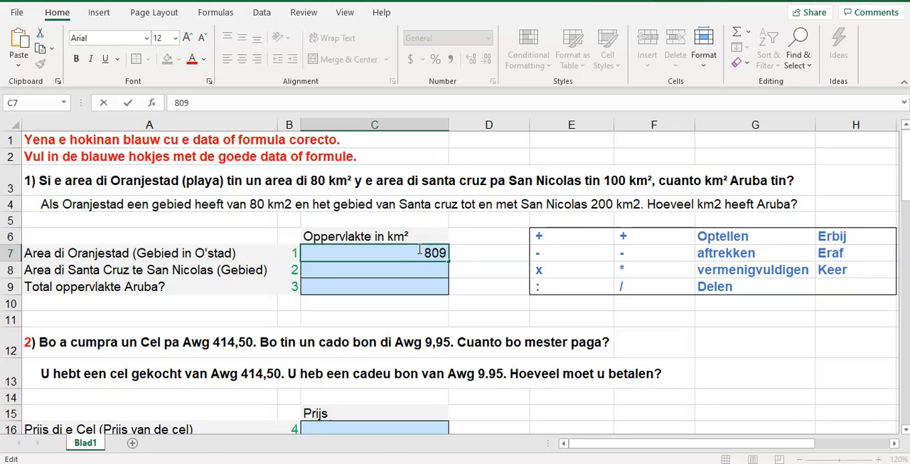
{"action": "key", "text": "BackSpace"}
{"action": "type", "text": ",00"}
{"action": "key", "text": "Return"}
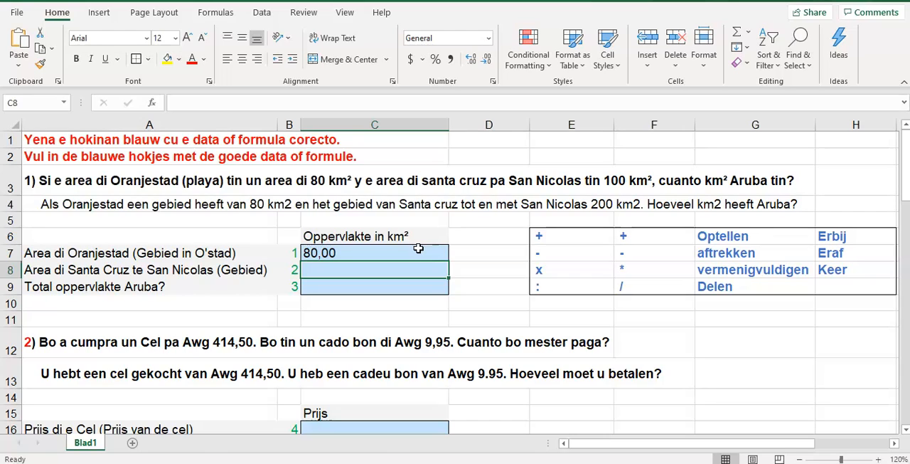
Replace the decimal comma in the Oranjestad area in C7 with a point, making the entry 80.00.
{"action": "left_click", "coordinate": [322, 252]}
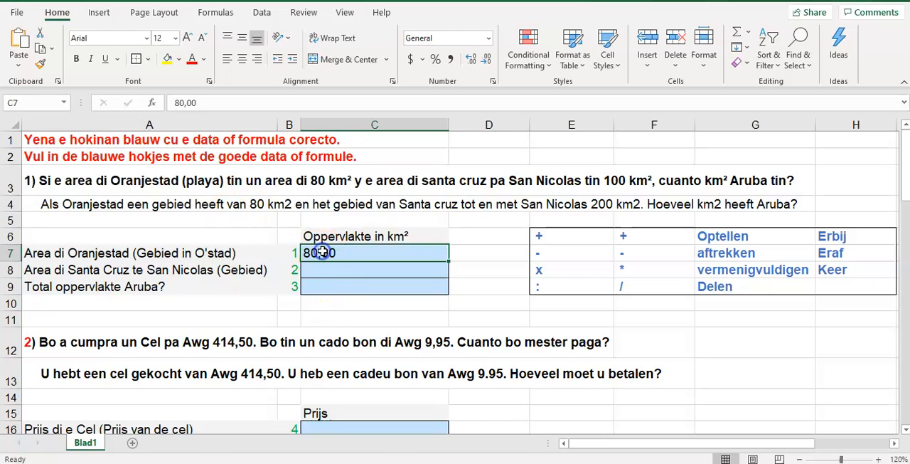
{"action": "double_click", "coordinate": [322, 253]}
{"action": "key", "text": "BackSpace"}
{"action": "type", "text": "."}
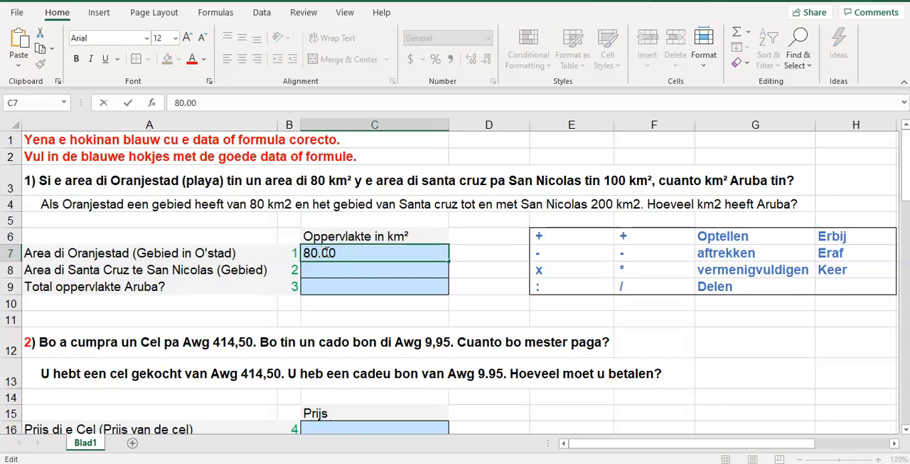
{"action": "key", "text": "Return"}
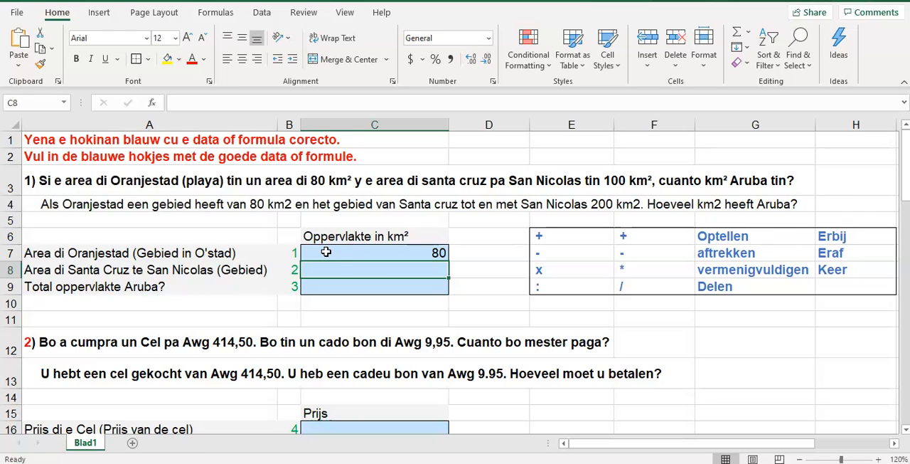
Enter 100 as the area of Santa Cruz to San Nicolas in cell C8.
{"action": "left_click", "coordinate": [374, 268]}
{"action": "type", "text": "100"}
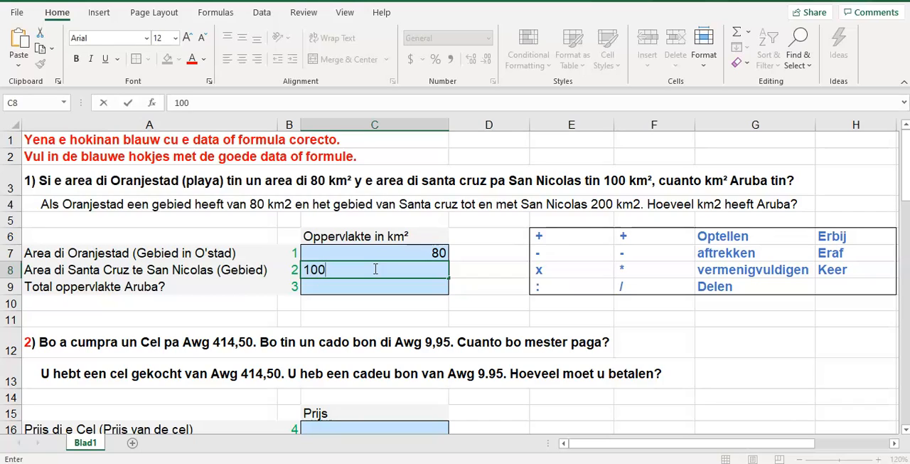
{"action": "key", "text": "Return"}
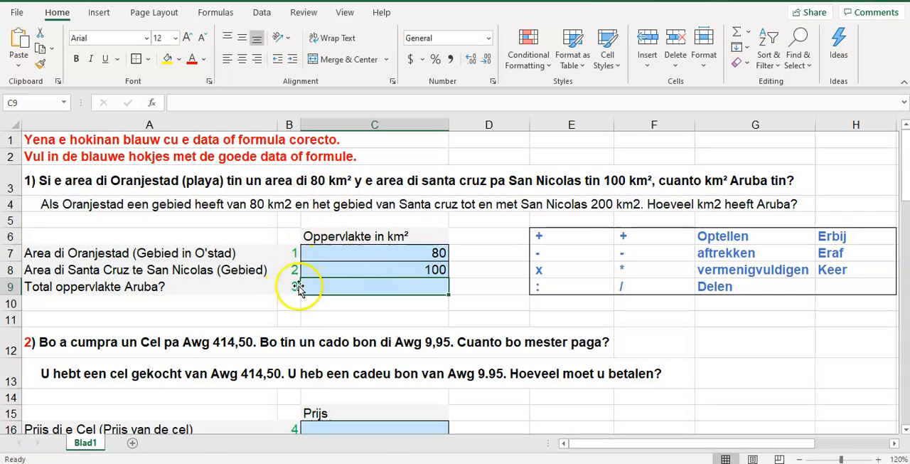
Calculate Aruba's total area in cell C9 with the formula =C7+C8 and check the stored formula.
{"action": "left_click", "coordinate": [380, 287]}
{"action": "type", "text": "="}
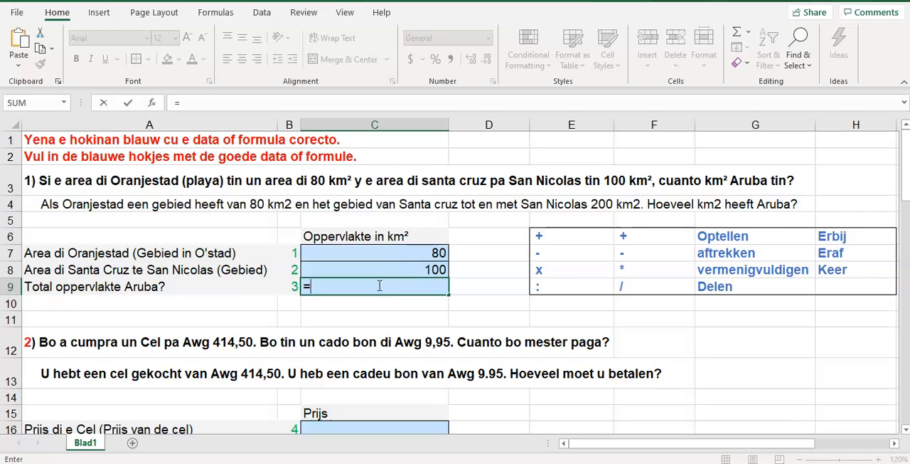
{"action": "left_click", "coordinate": [420, 252]}
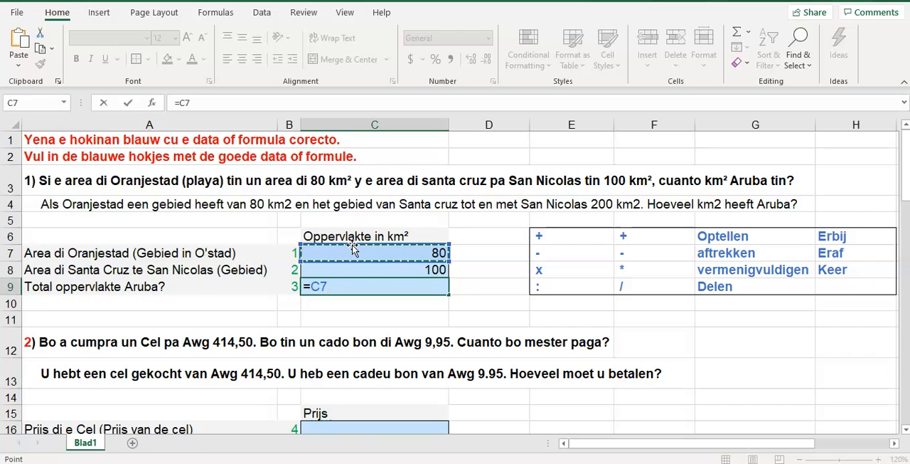
{"action": "type", "text": "+"}
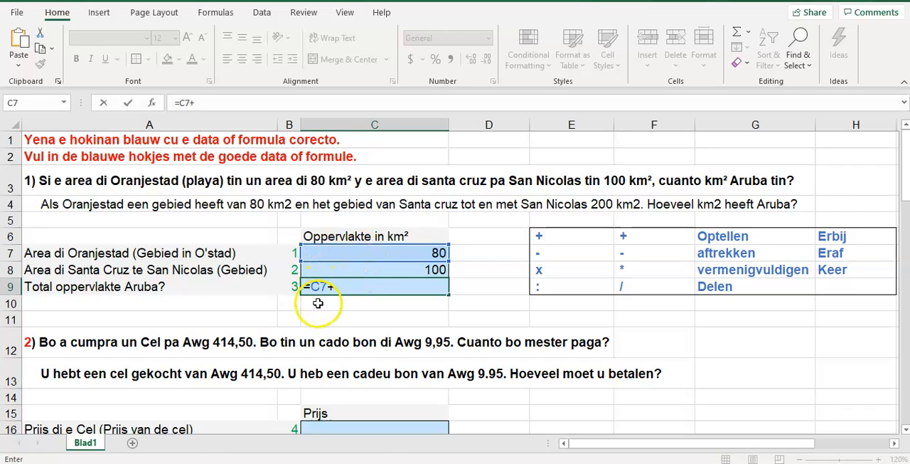
{"action": "left_click", "coordinate": [363, 270]}
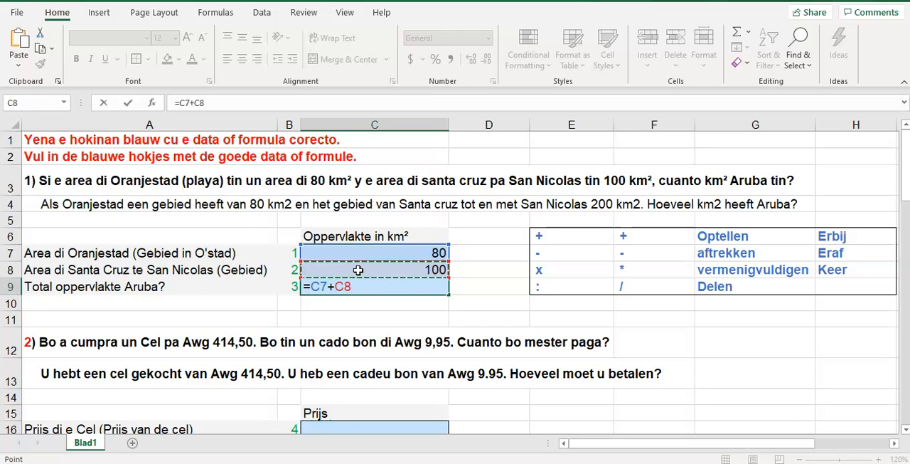
{"action": "key", "text": "Return"}
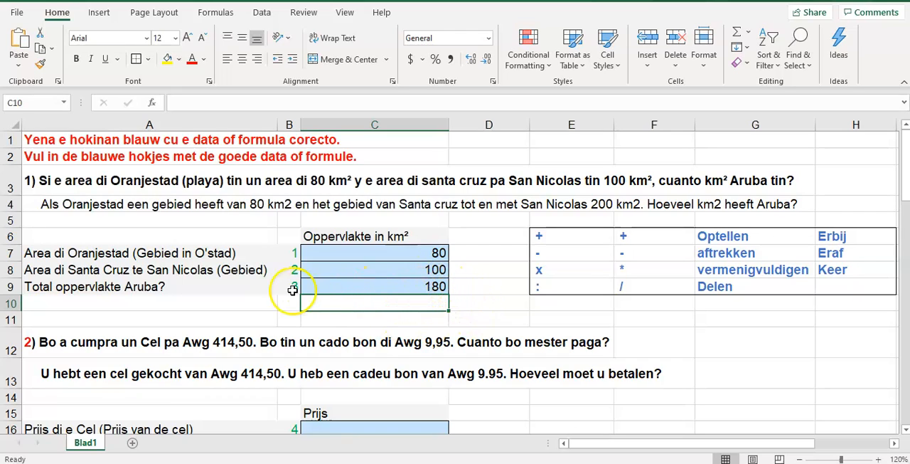
{"action": "left_click", "coordinate": [403, 284]}
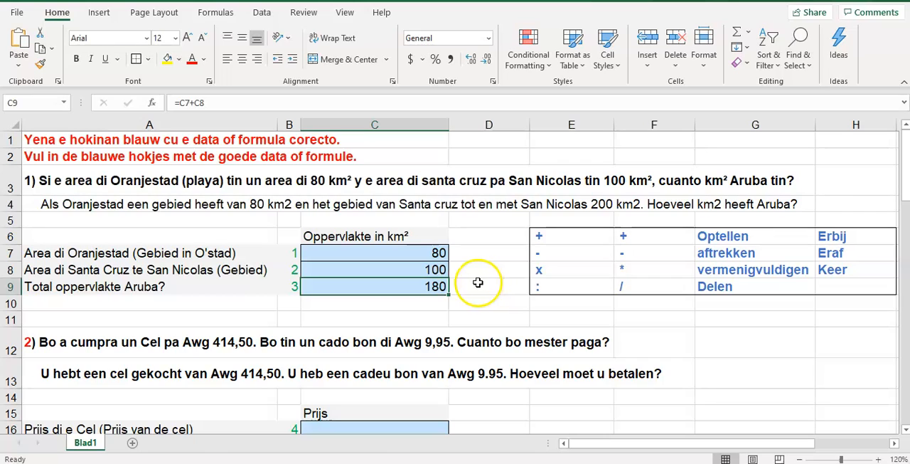
{"action": "left_click_drag", "start_coordinate": [477, 282], "coordinate": [472, 268]}
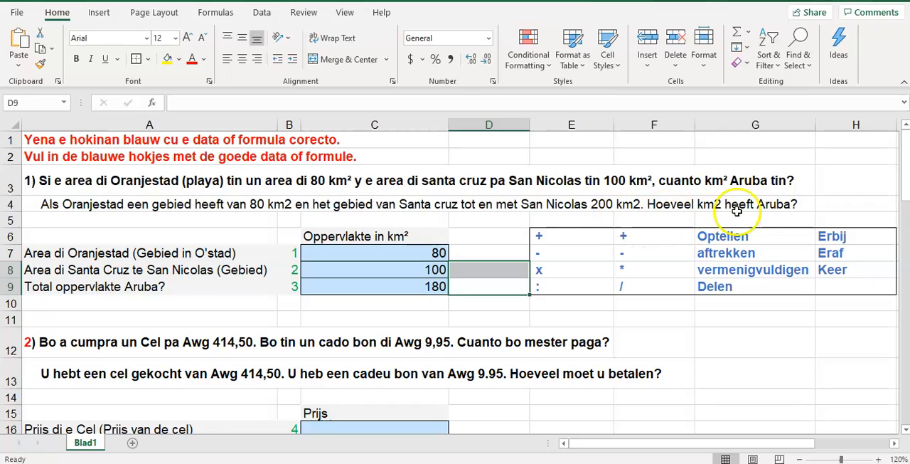
Read through exercises 2 to 7 further down the sheet, examining each question and its blue answer cells.
{"action": "left_click_drag", "start_coordinate": [905, 186], "coordinate": [904, 226]}
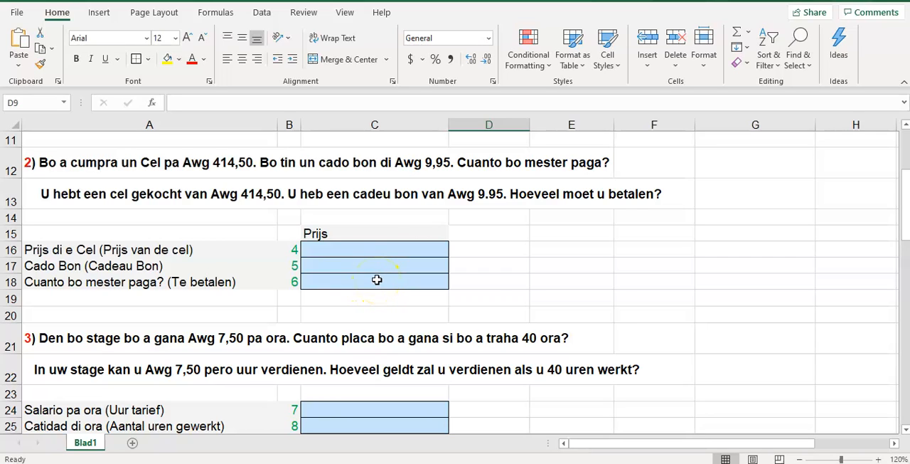
{"action": "left_click", "coordinate": [759, 351]}
{"action": "left_click_drag", "start_coordinate": [904, 214], "coordinate": [906, 237]}
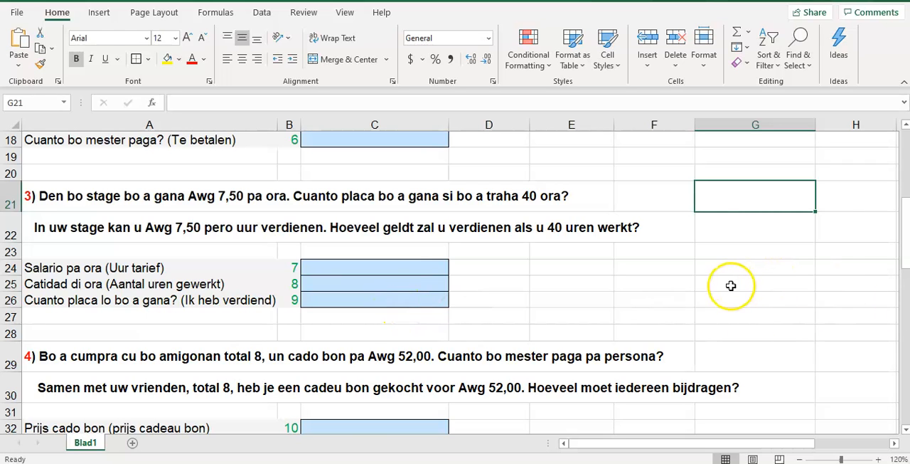
{"action": "left_click_drag", "start_coordinate": [906, 219], "coordinate": [908, 254]}
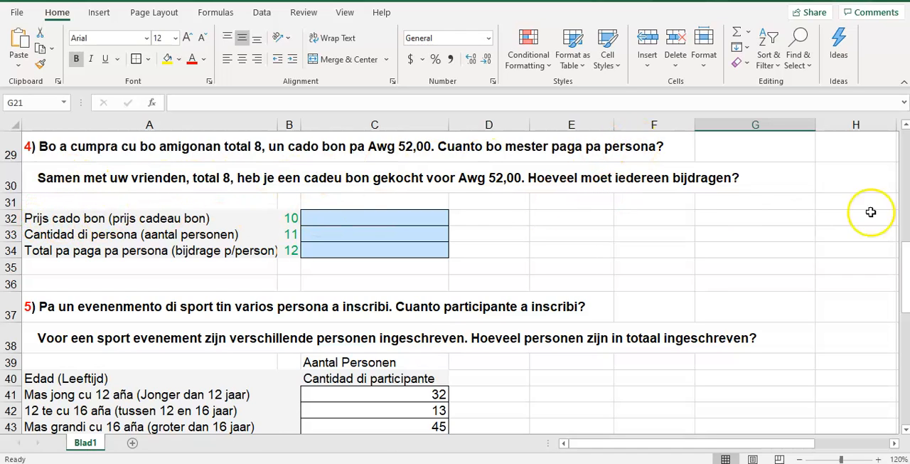
{"action": "left_click_drag", "start_coordinate": [907, 265], "coordinate": [907, 281]}
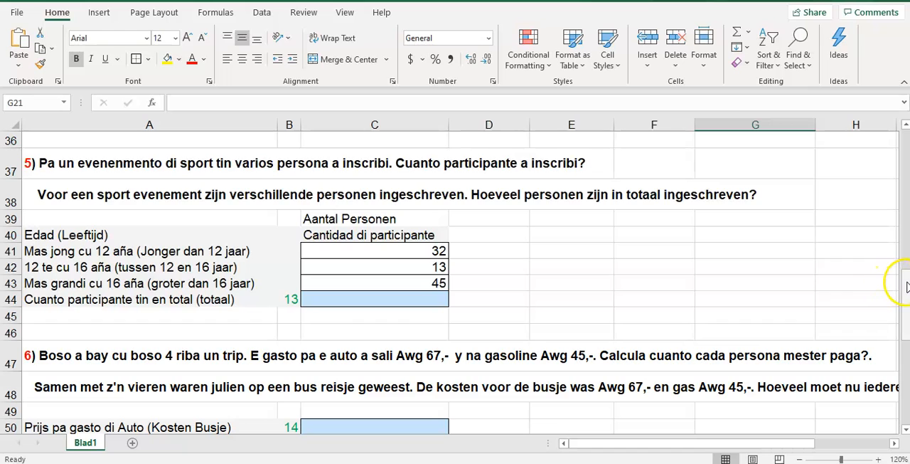
{"action": "left_click_drag", "start_coordinate": [907, 287], "coordinate": [907, 318]}
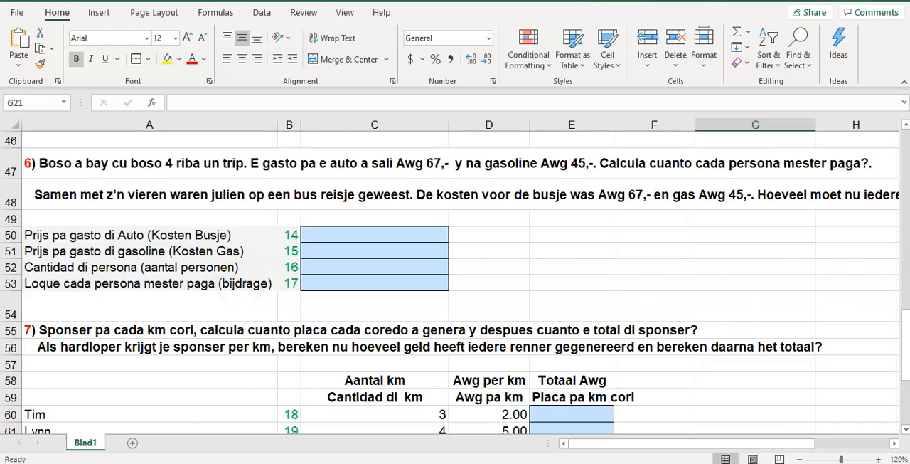
{"action": "left_click_drag", "start_coordinate": [905, 327], "coordinate": [905, 359]}
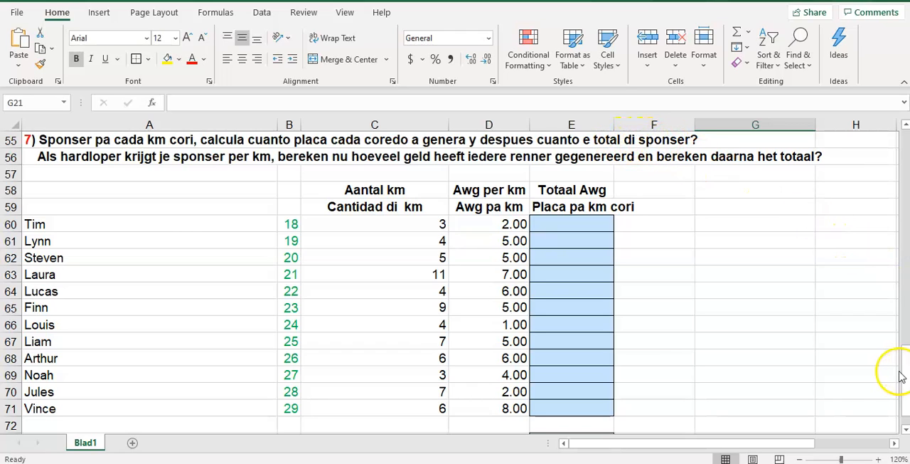
{"action": "left_click_drag", "start_coordinate": [907, 369], "coordinate": [907, 382]}
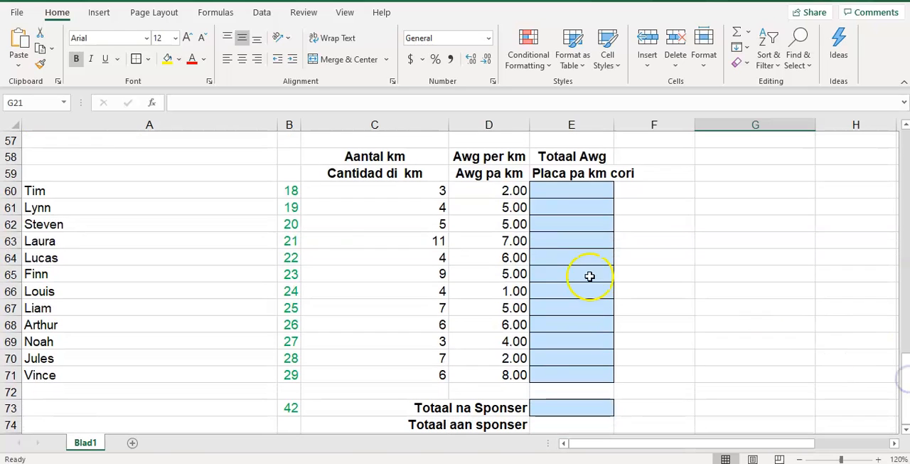